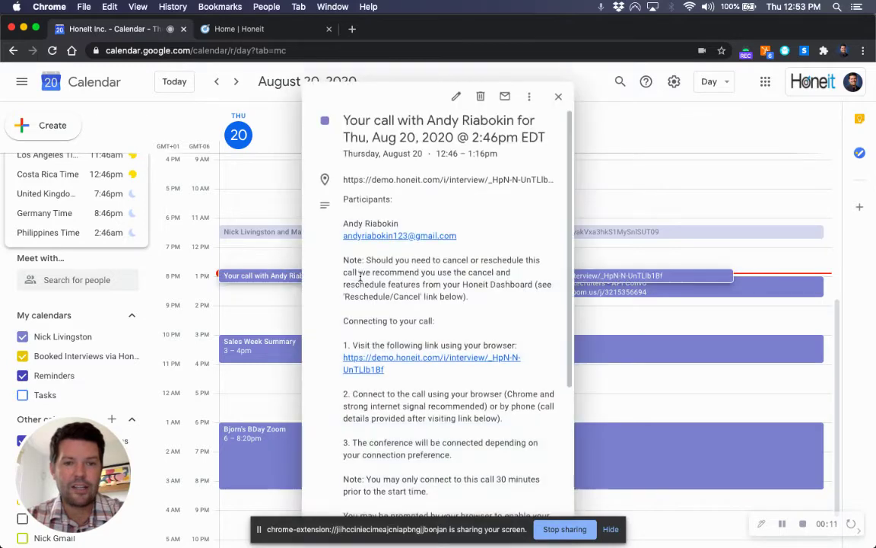
Step: Open the demo.honeit.com interview link from the Aug 20 calendar event
left_click(367, 368)
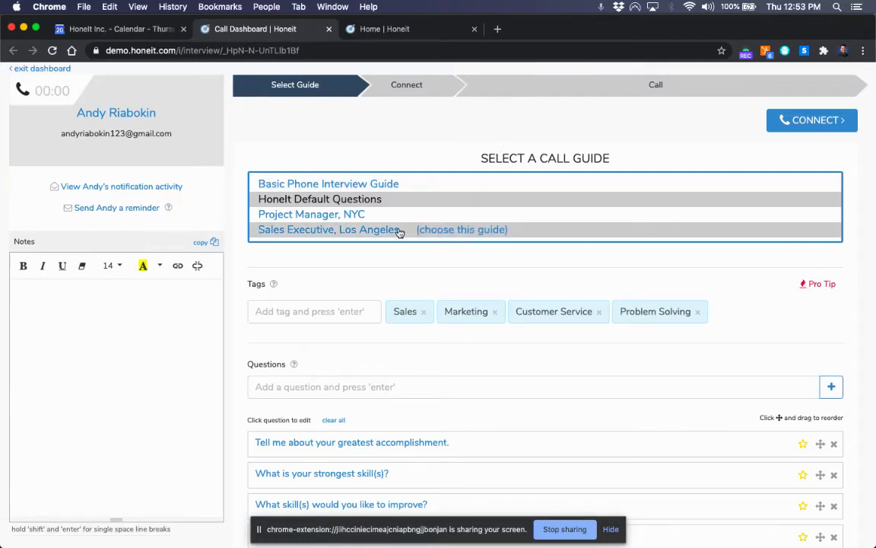
Step: Select the 'Sales Executive, Los Angeles' call guide, connect, and confirm the choice
left_click(351, 233)
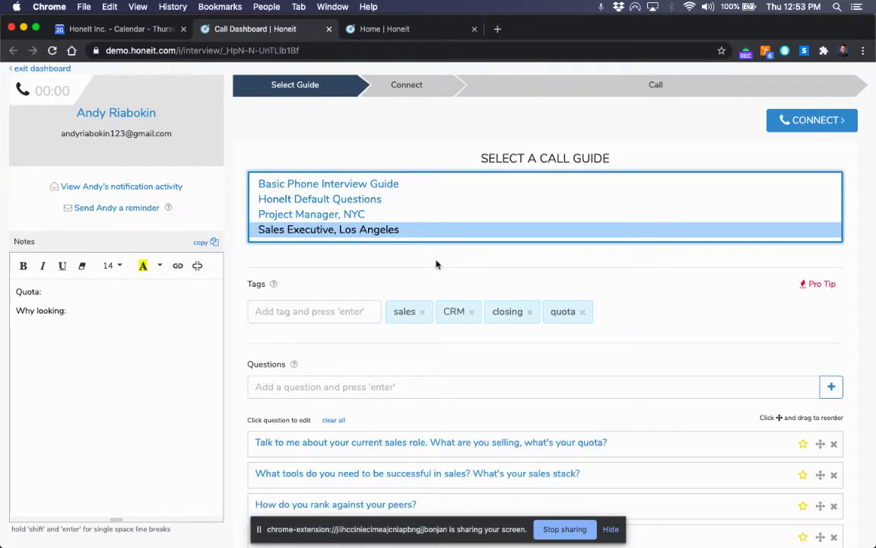
scroll(622, 322, "down", 1)
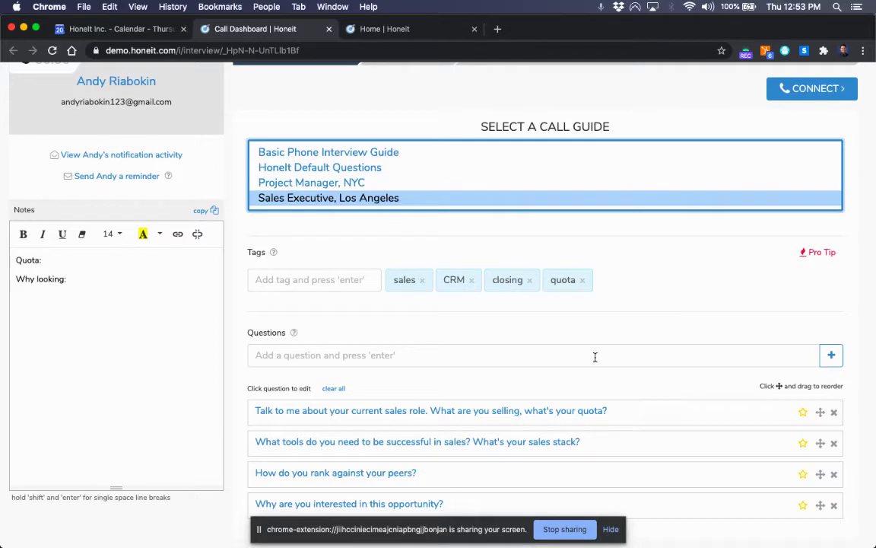
scroll(639, 388, "up", 2)
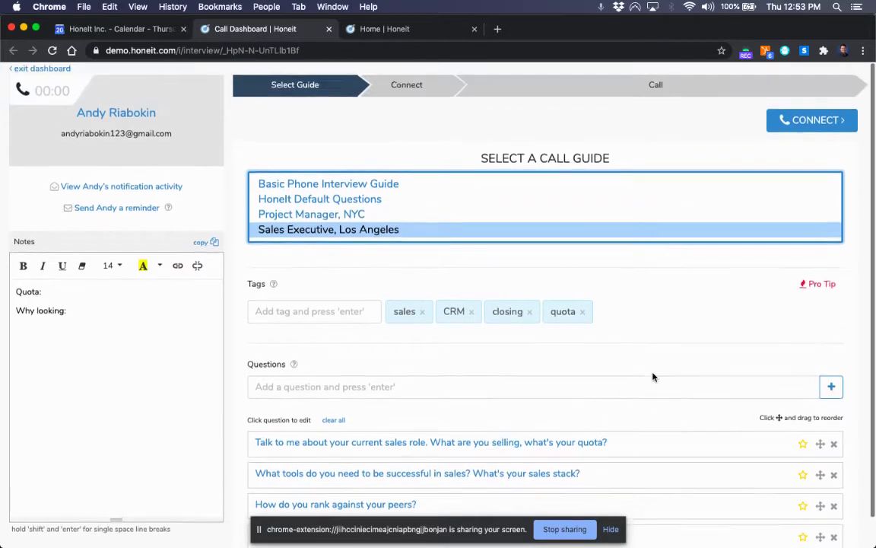
left_click(814, 120)
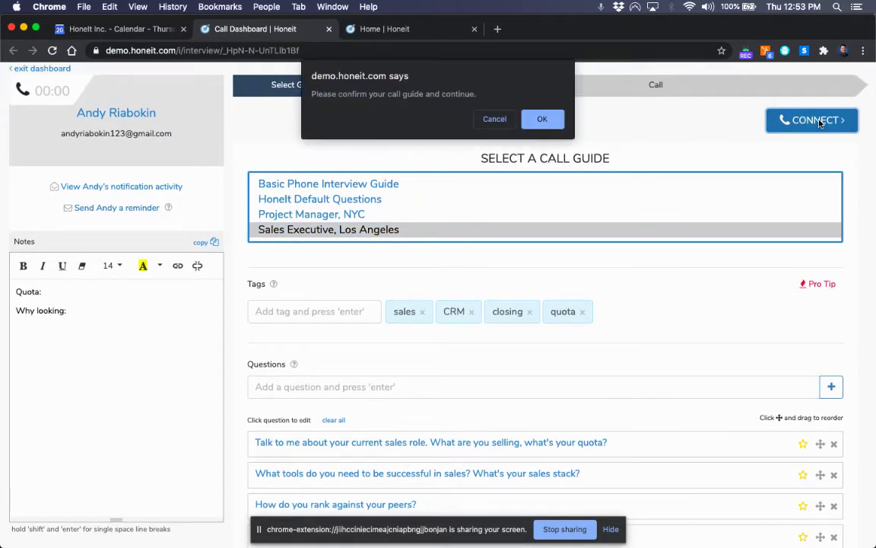
left_click(533, 118)
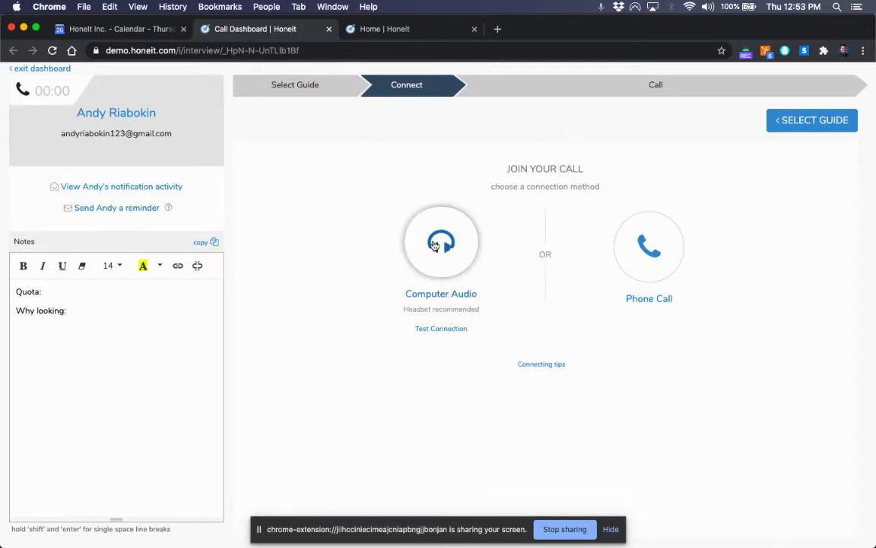
Step: Join the interview call using Computer Audio so it goes live and records
left_click(438, 243)
left_click(610, 529)
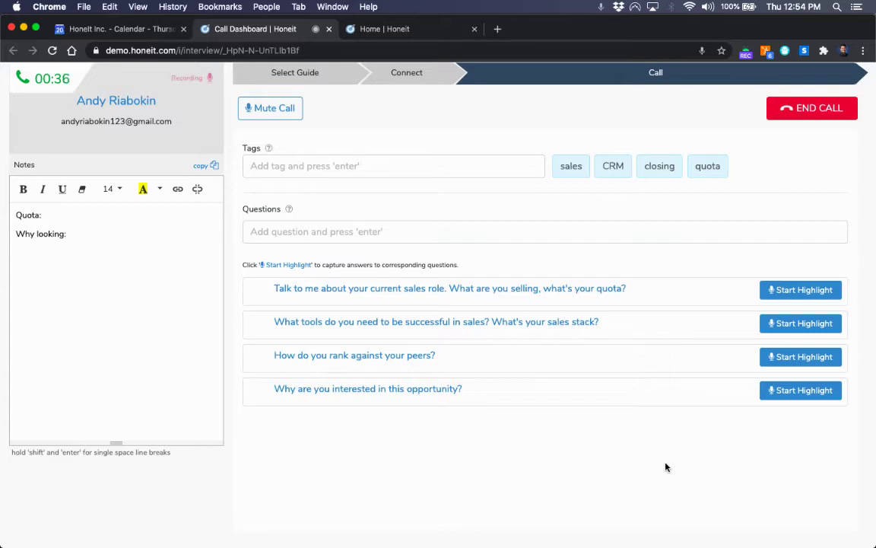
Step: Highlight the sales-role answer, note 'selling recruiting solutions', and mark the quota tag
left_click(776, 290)
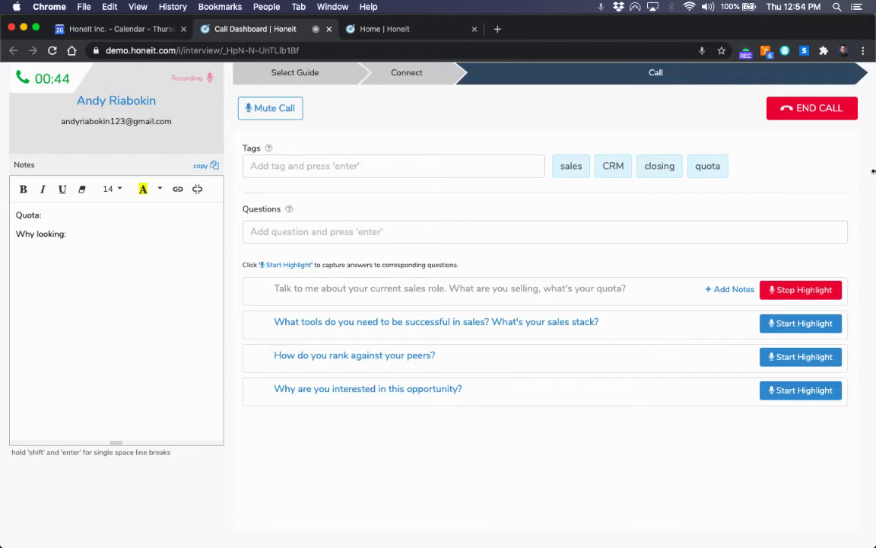
left_click(106, 278)
type("s")
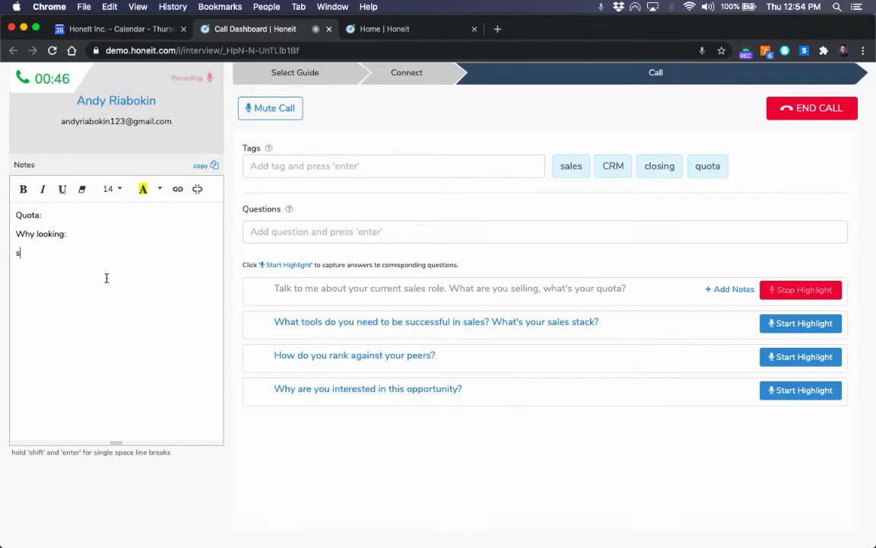
type("elling recruiting so")
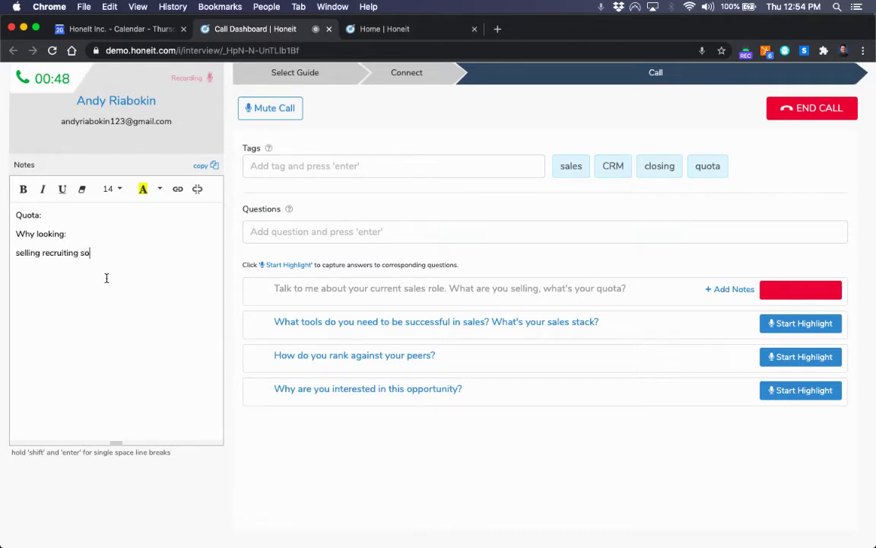
type("lutions")
key("Return")
left_click(689, 164)
Step: Note '1mm quota, exceeded', '3mm quota year two', 'now 5mm quota', and mark the sales tag
left_click(165, 302)
type("1mm quota")
key("Return")
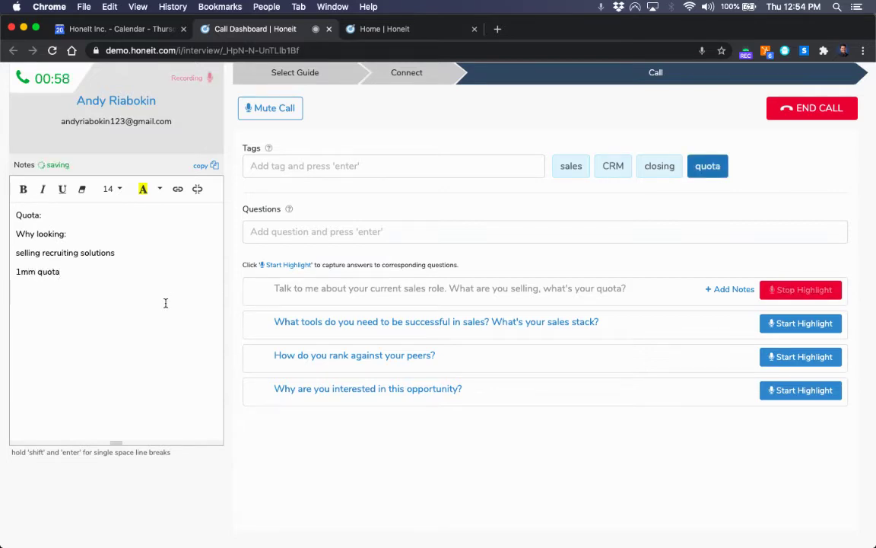
key("BackSpace")
type(", exc")
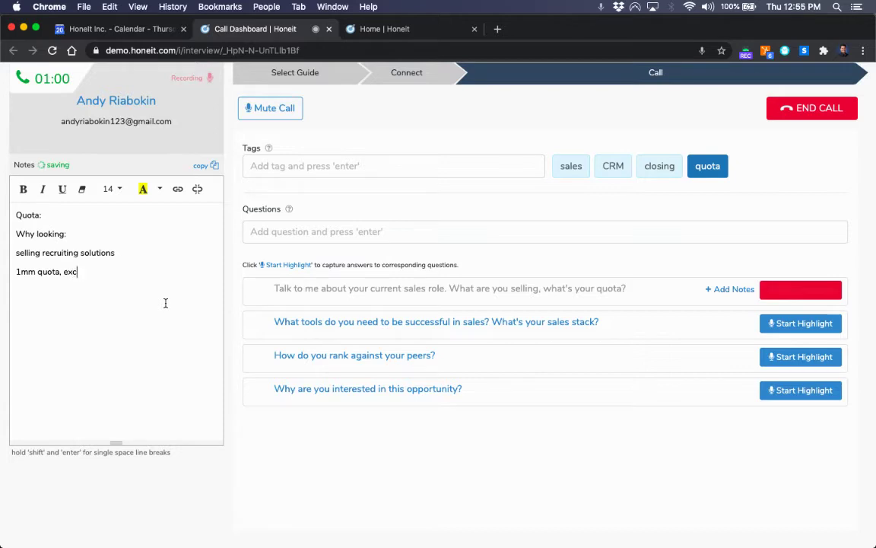
type("eedede")
key("Return")
type("3mm")
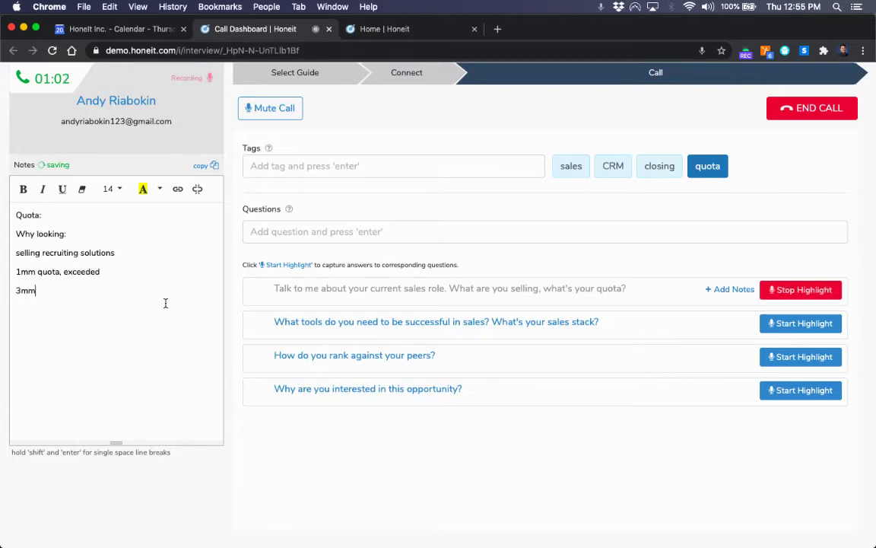
type(" quota year two")
key("Return")
type("now")
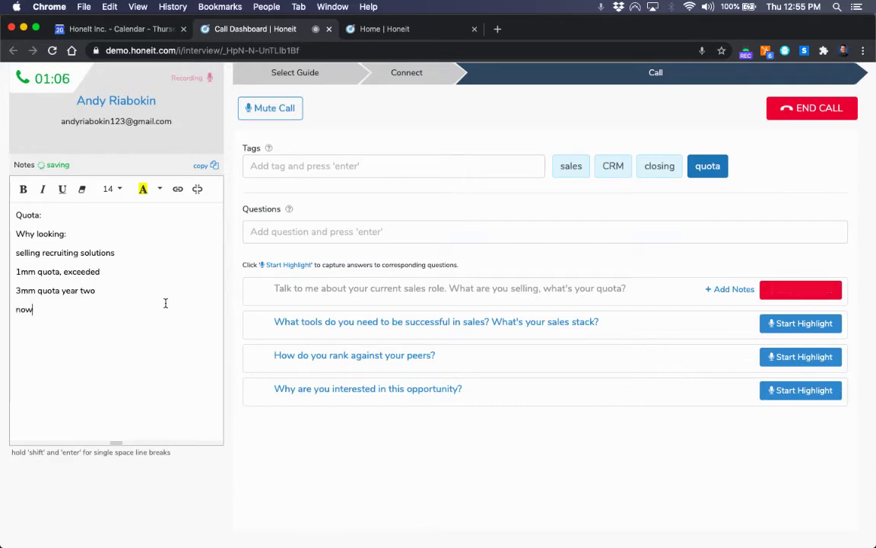
type(" 5mm quota")
key("Return")
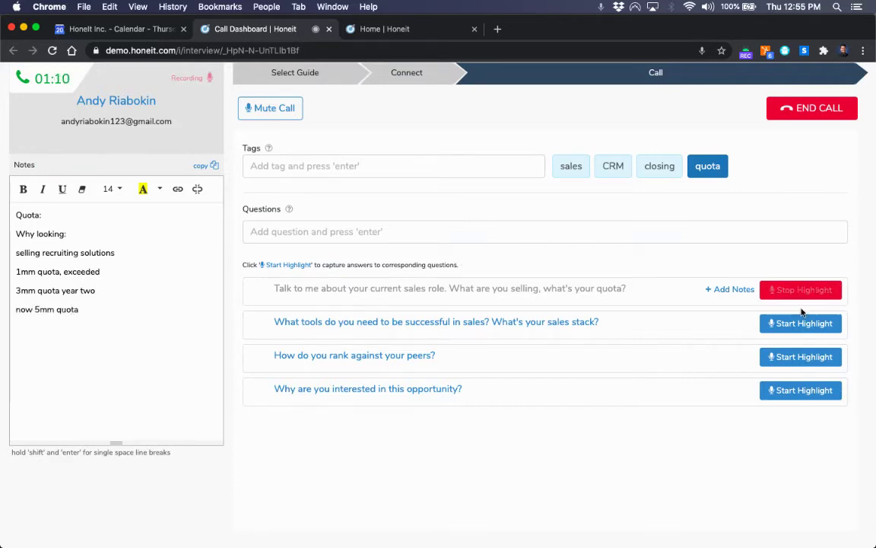
left_click(571, 165)
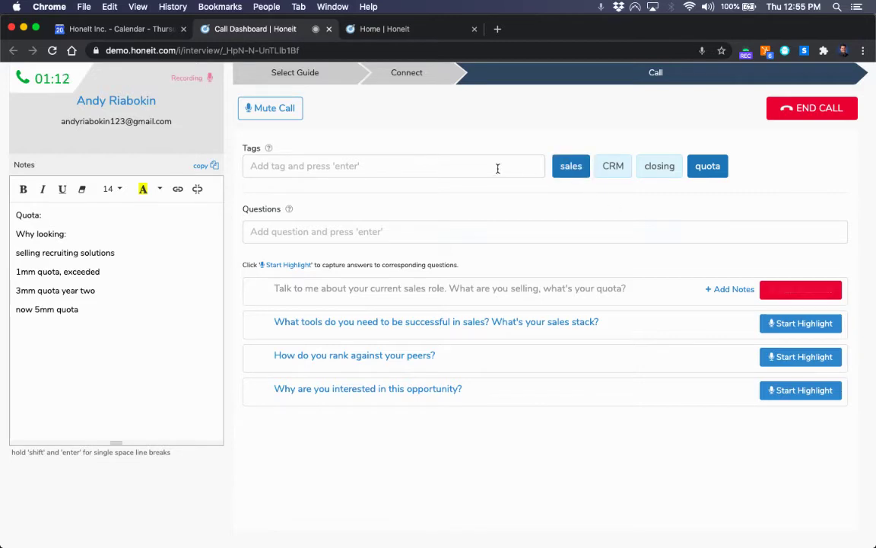
Step: Add a 'top producer' tag and mark it
left_click(498, 168)
type("top producer")
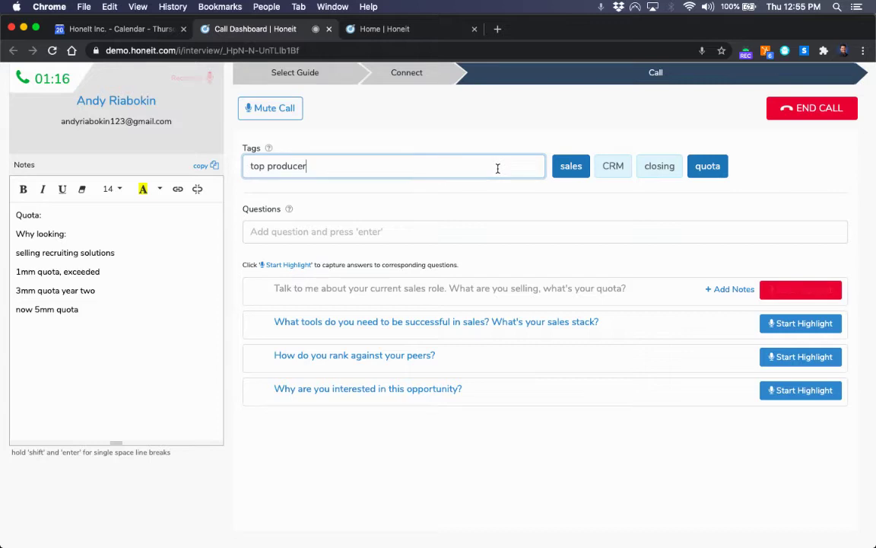
key("Return")
left_click(767, 165)
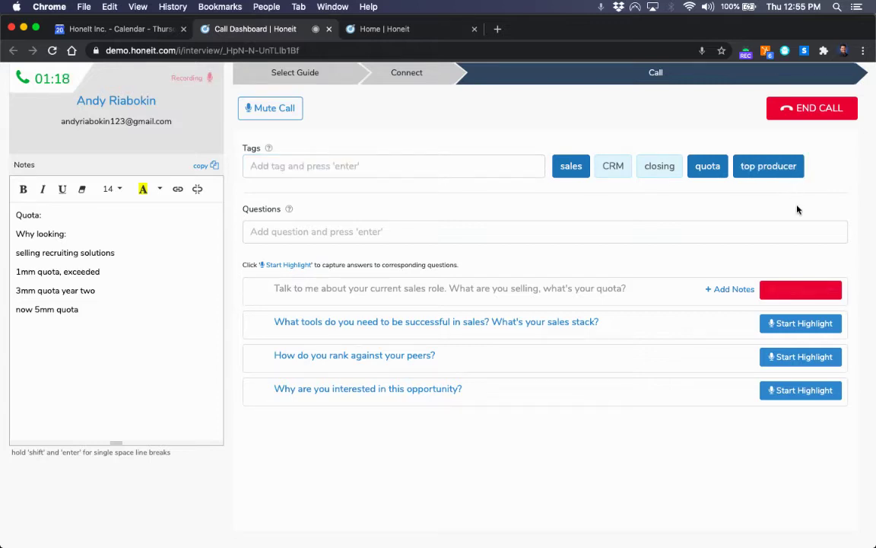
Step: End the sales-role highlight and start highlighting the sales-tools question
left_click(805, 290)
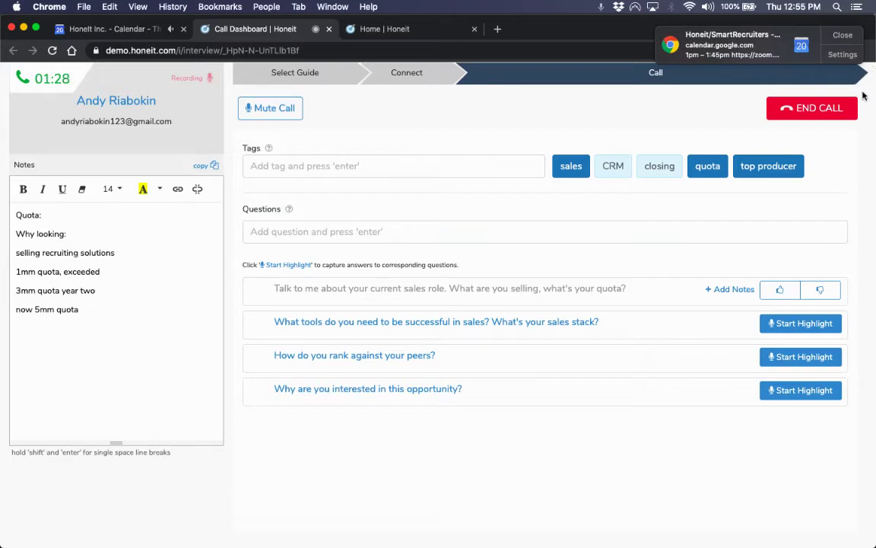
left_click(841, 36)
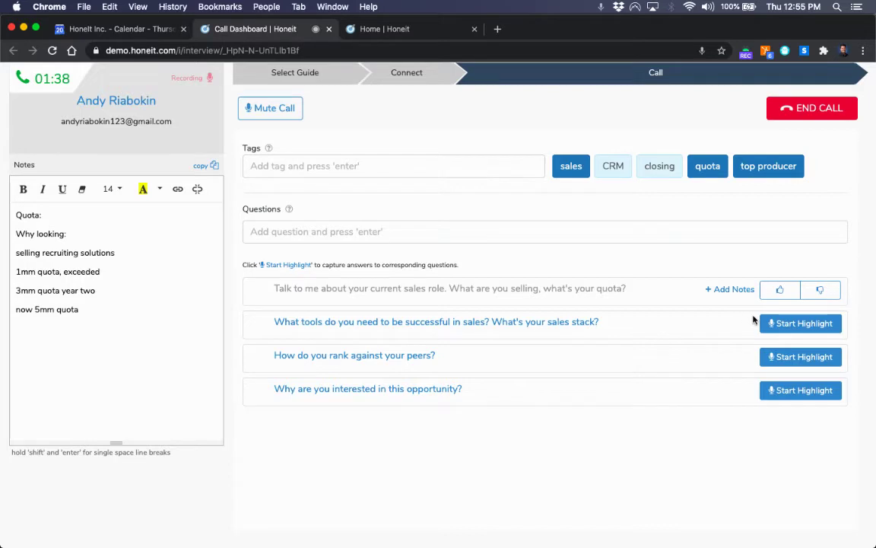
left_click(774, 326)
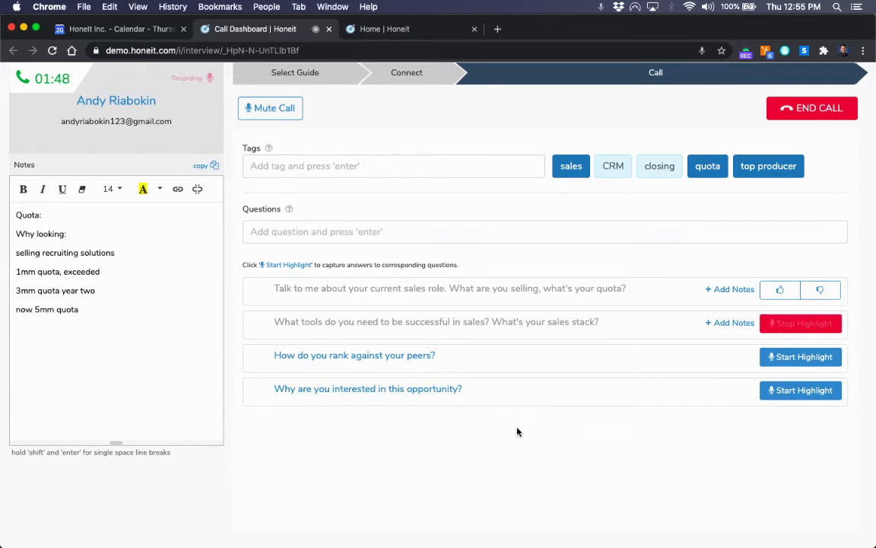
Step: Add the note 'email marketing, sdr team qualifies,' on a new line, fixing the typo
left_click(131, 391)
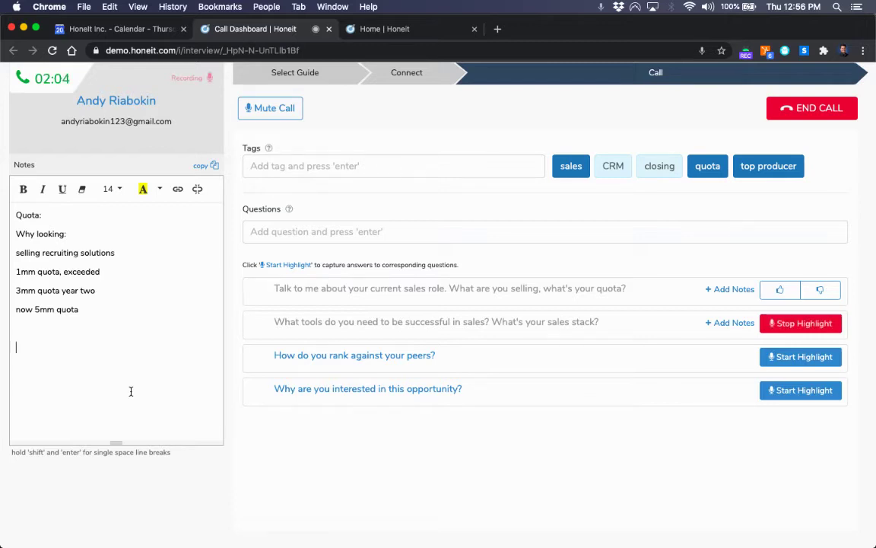
type("emal")
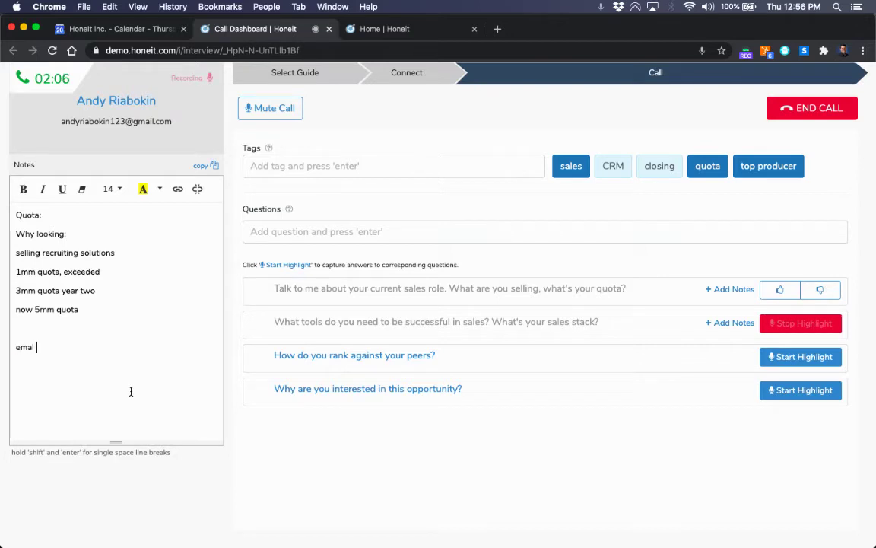
key("BackSpace")
key("BackSpace")
type("il marke")
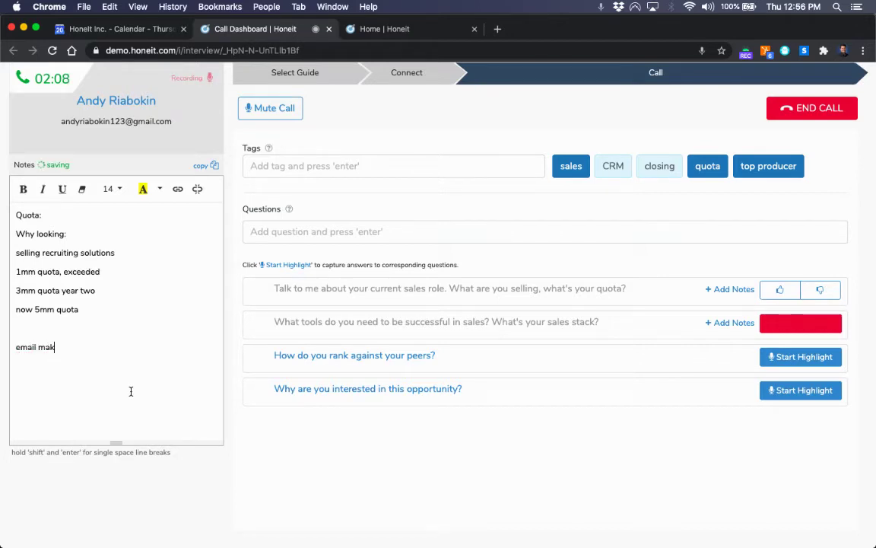
type("ting, sdr")
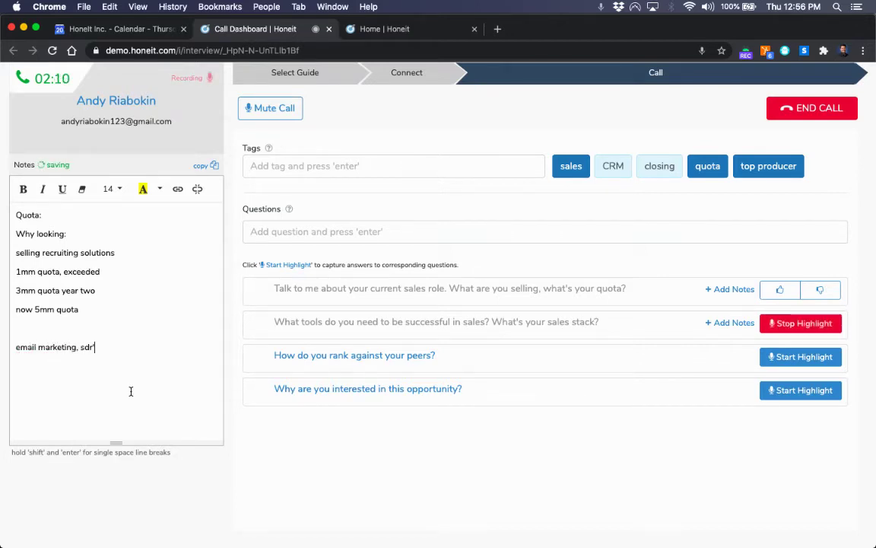
type(" team quali")
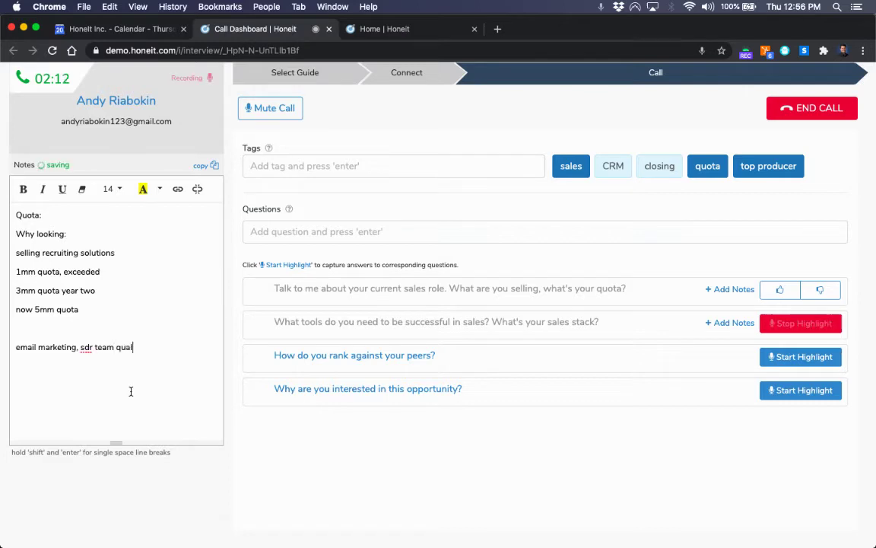
type("fies,")
Step: Tag the call salesforce, CRM and on the phone, then end the highlight and rate answers thumbs-up
left_click(434, 166)
type("salesforce")
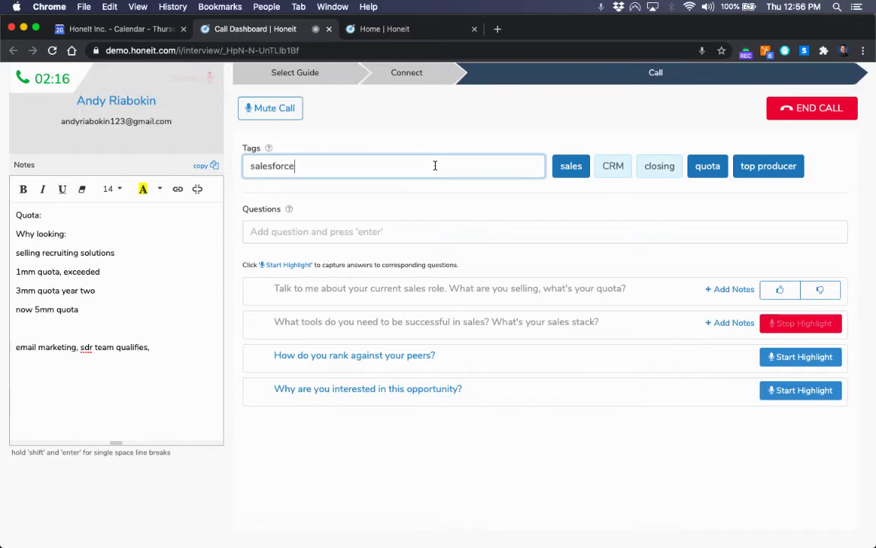
key("Return")
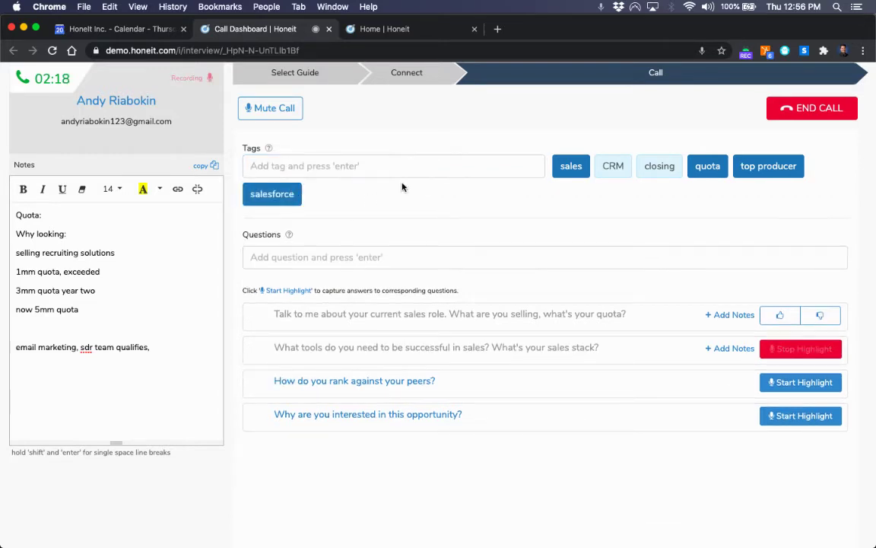
left_click(615, 166)
left_click(444, 165)
type("on")
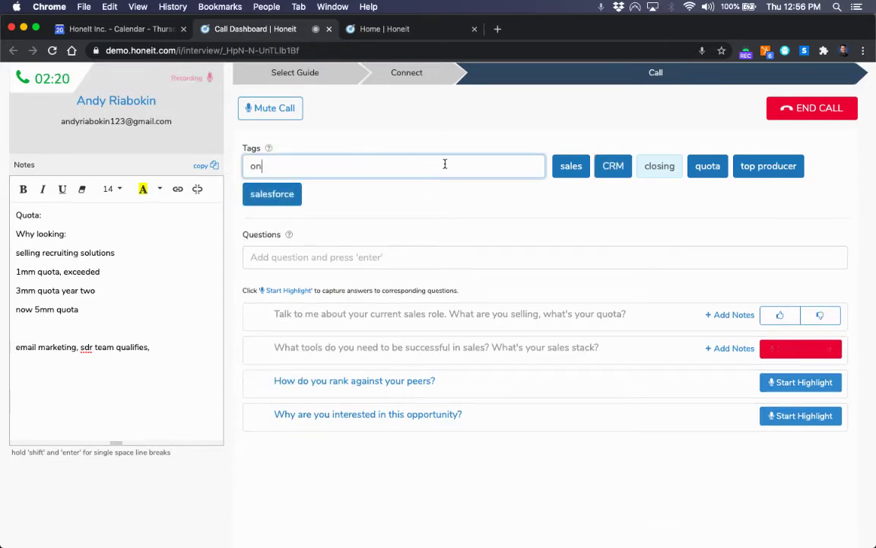
type(" the phone")
key("Return")
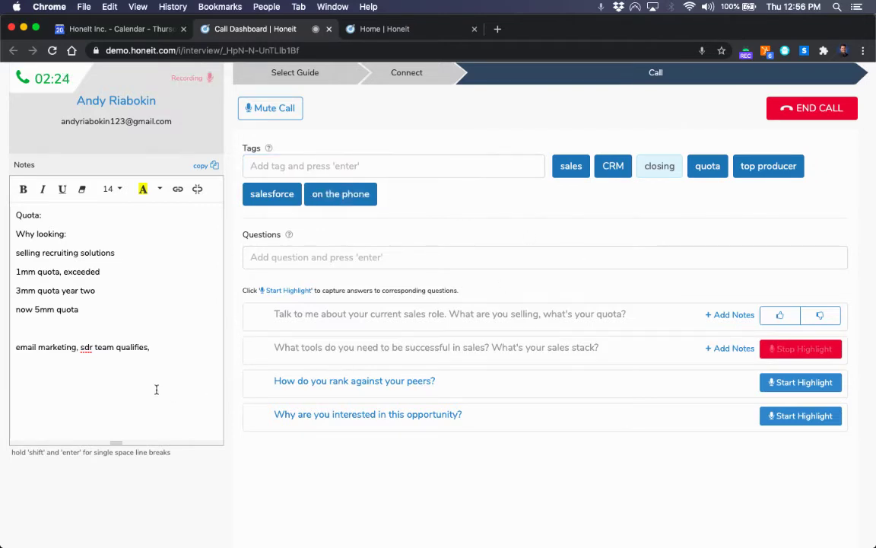
left_click(792, 348)
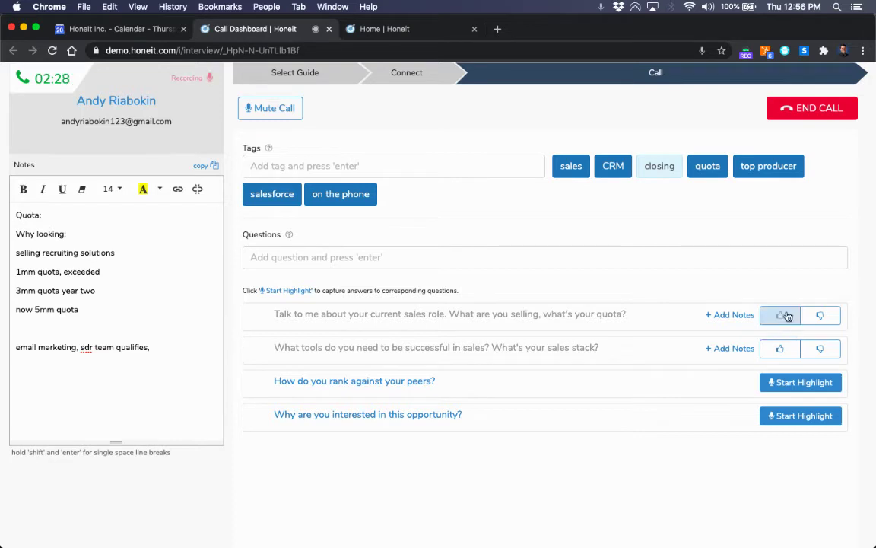
left_click(783, 347)
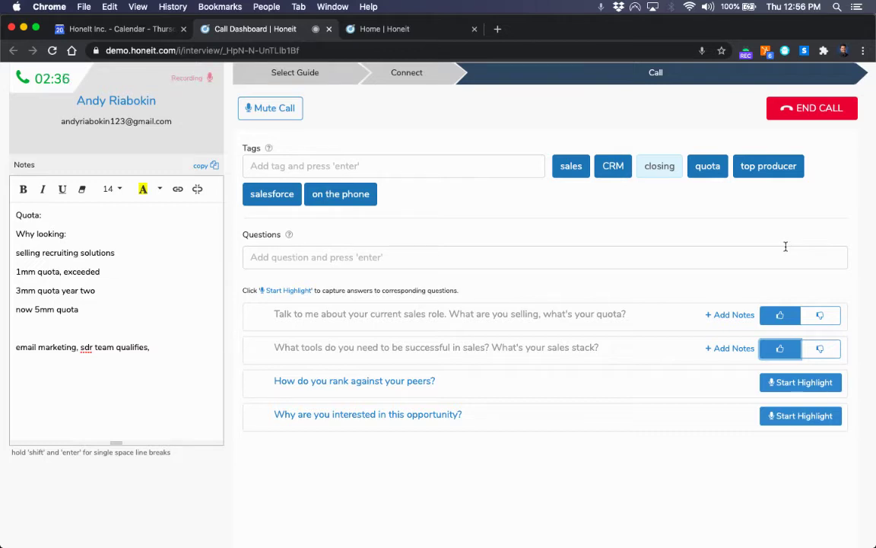
Step: Highlight the last answer, noting 'liked the meet the hiring manager link', 'audible job preview', 'motivated by the CRO'
left_click(792, 415)
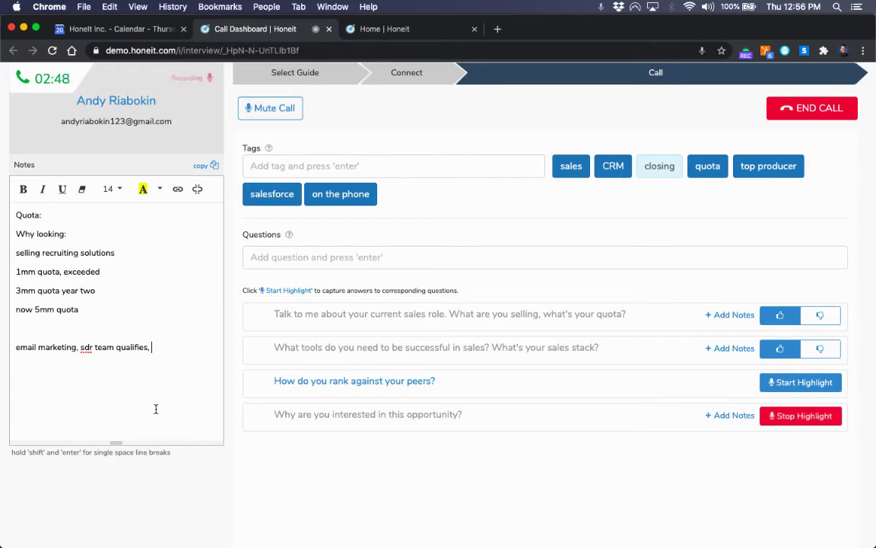
key("Return")
key("Return")
type("liked the")
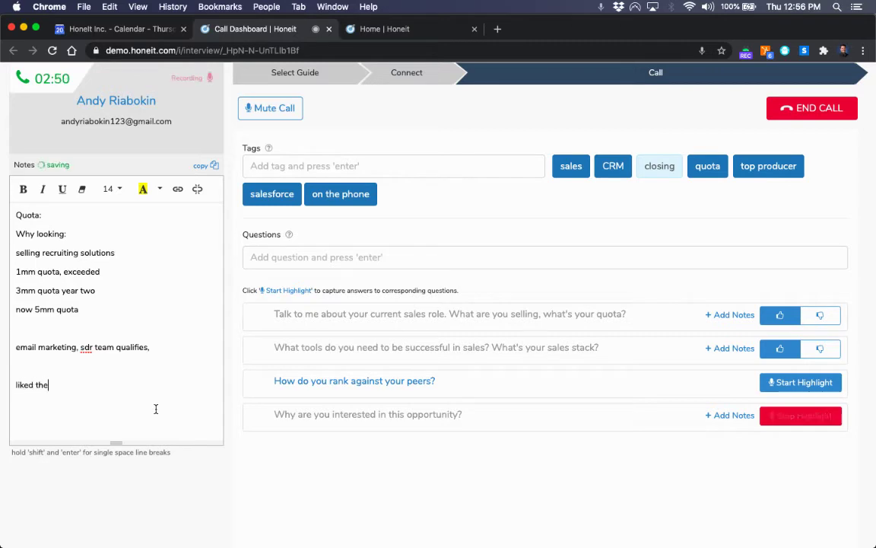
type(" meet the hiring man")
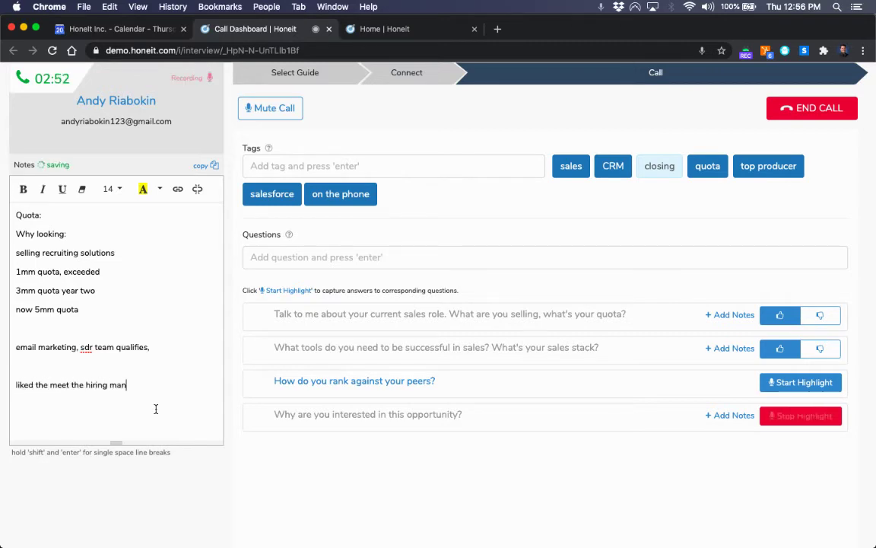
type("ager link")
key("Return")
type("audible")
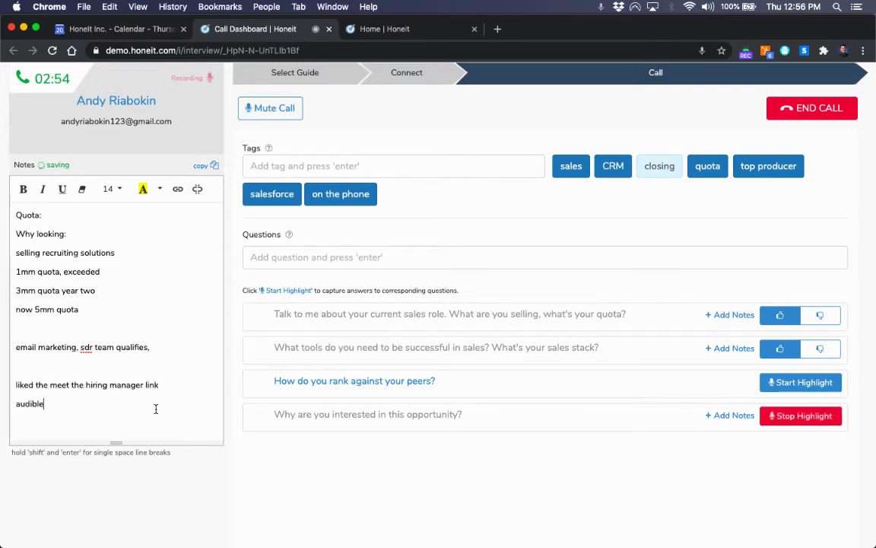
type(" job preview")
key("Return")
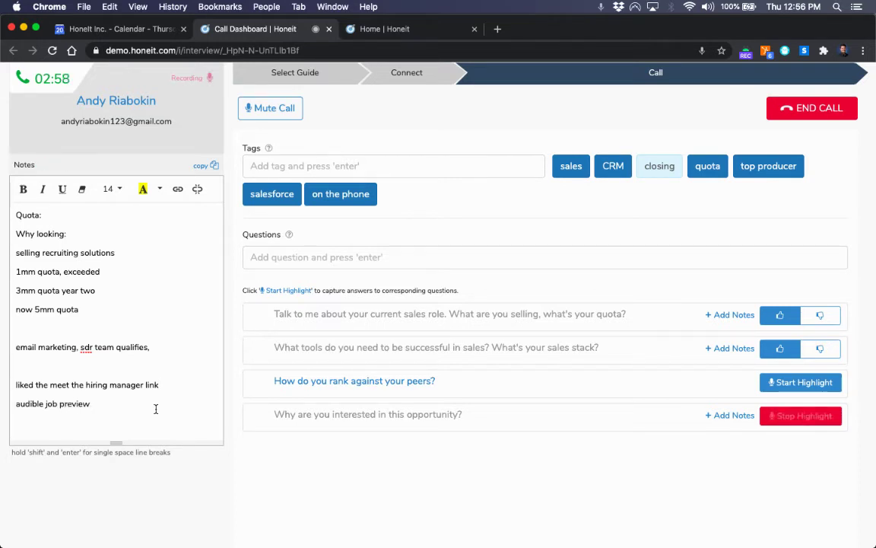
type("motivated by the CRO")
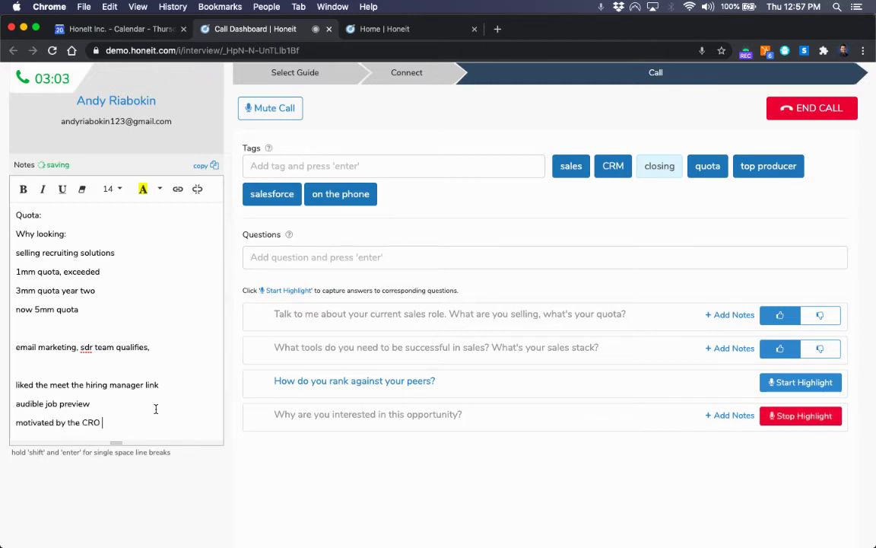
key("Return")
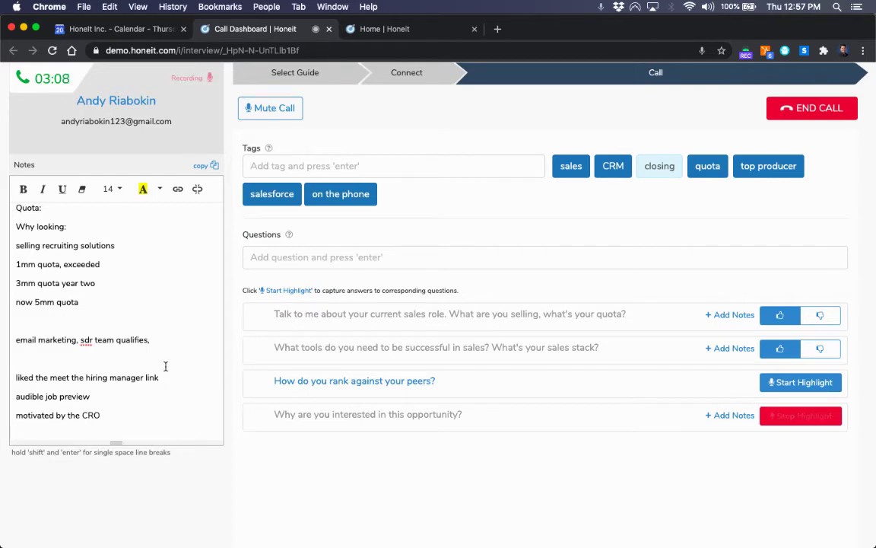
scroll(166, 361, "up", 1)
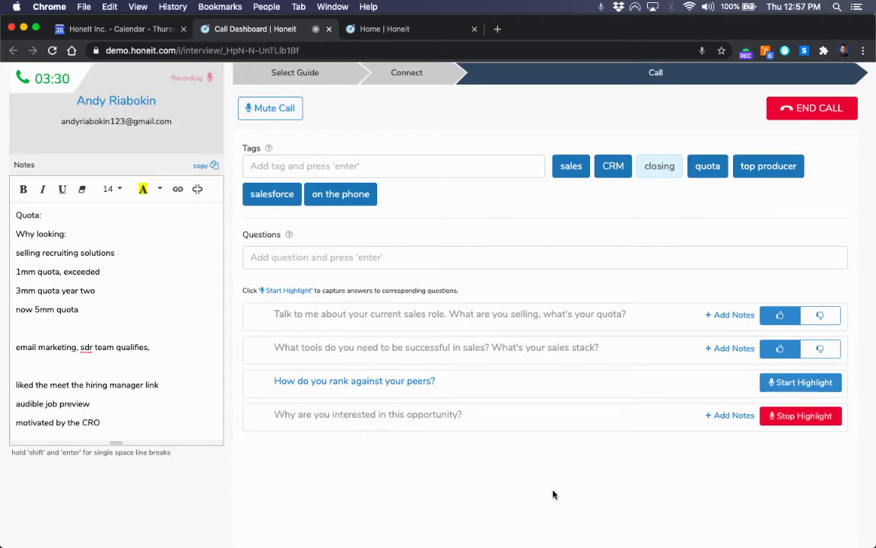
left_click(829, 416)
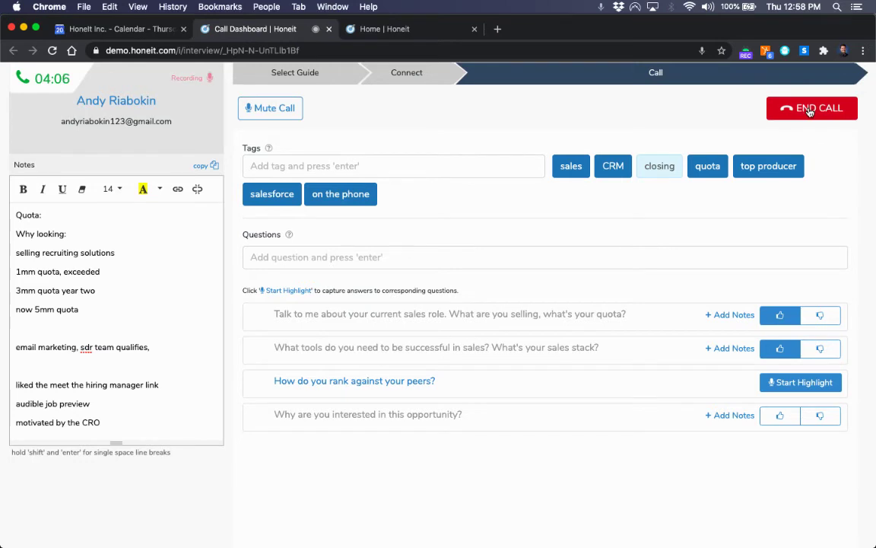
Step: End the live interview call at about four minutes
left_click(810, 109)
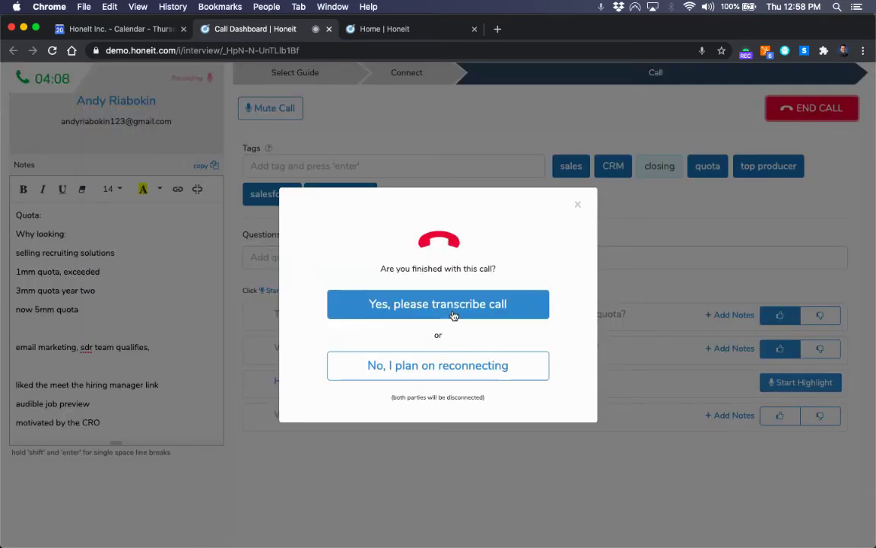
Step: Confirm the call is finished and send it for transcription
left_click(453, 304)
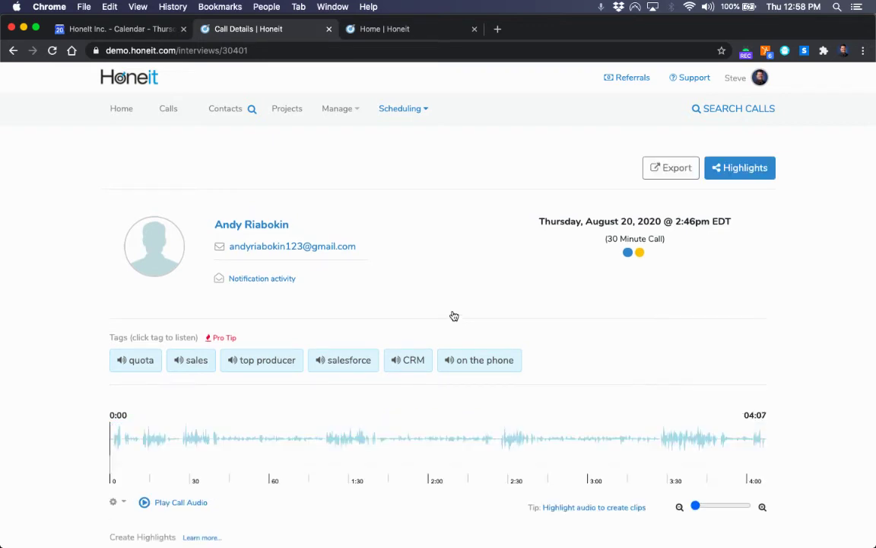
Step: Review the Call Details highlights and notes, then open the Share Highlights page
scroll(540, 318, "down", 2)
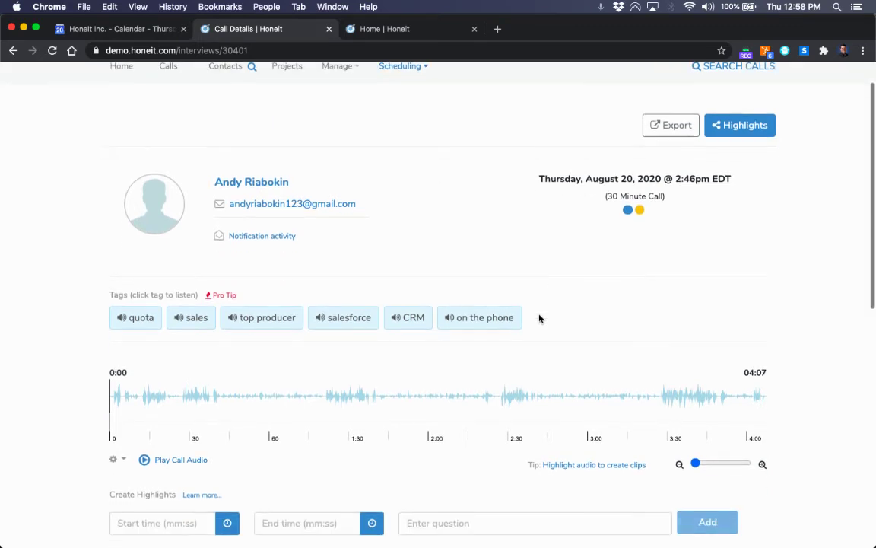
scroll(539, 318, "down", 1)
mouse_move(367, 289)
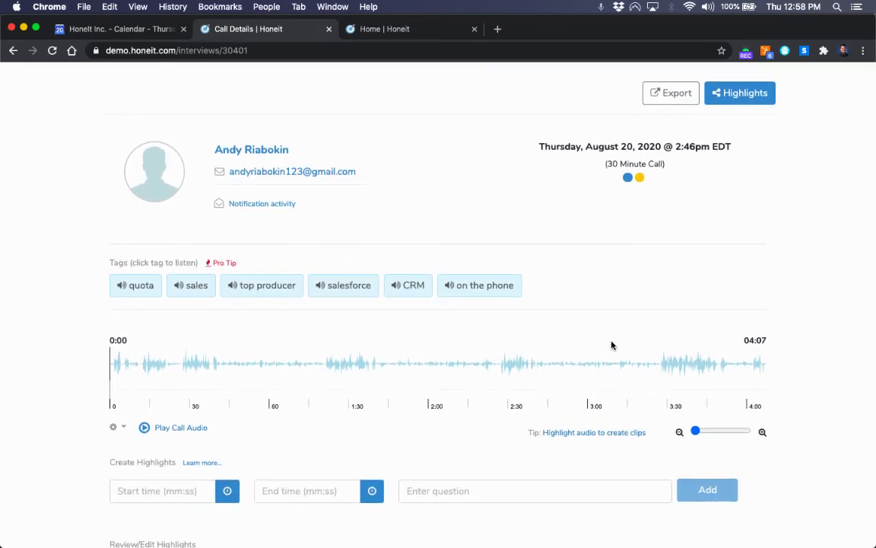
scroll(612, 346, "down", 1)
scroll(612, 345, "down", 8)
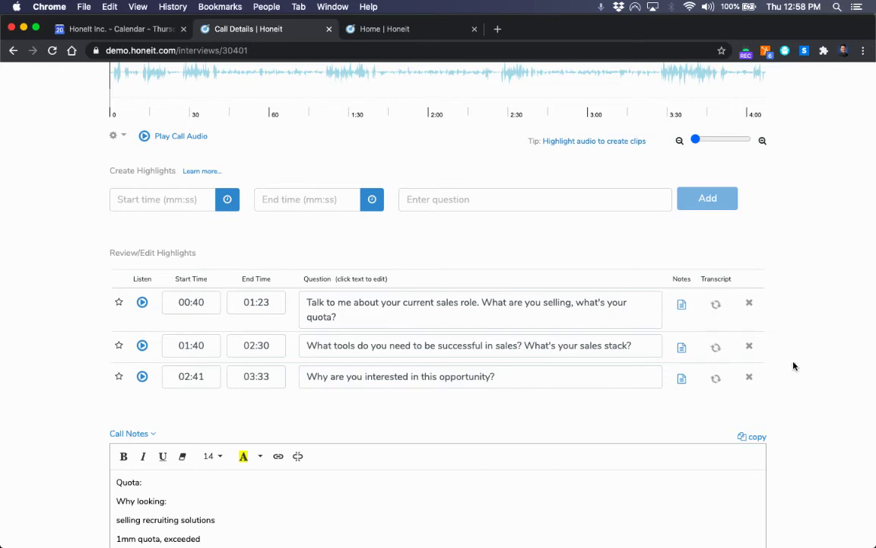
scroll(794, 365, "down", 5)
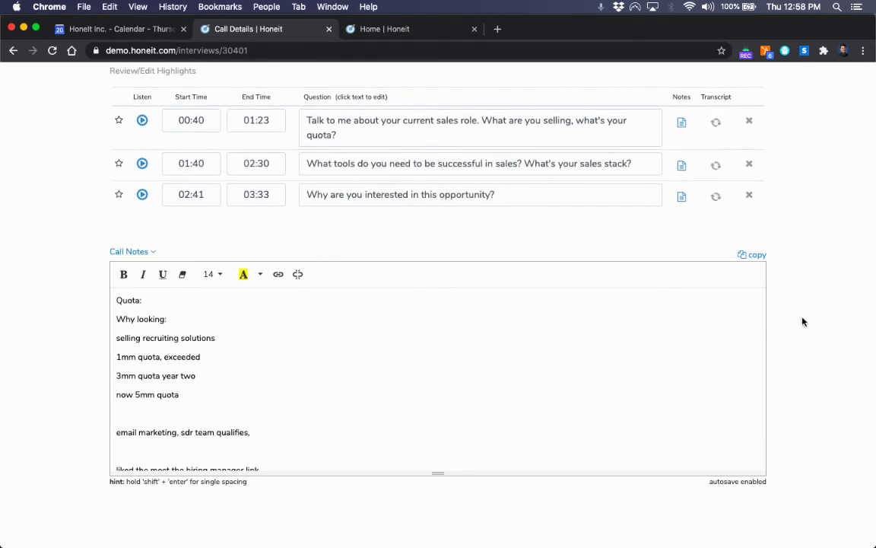
scroll(802, 321, "up", 10)
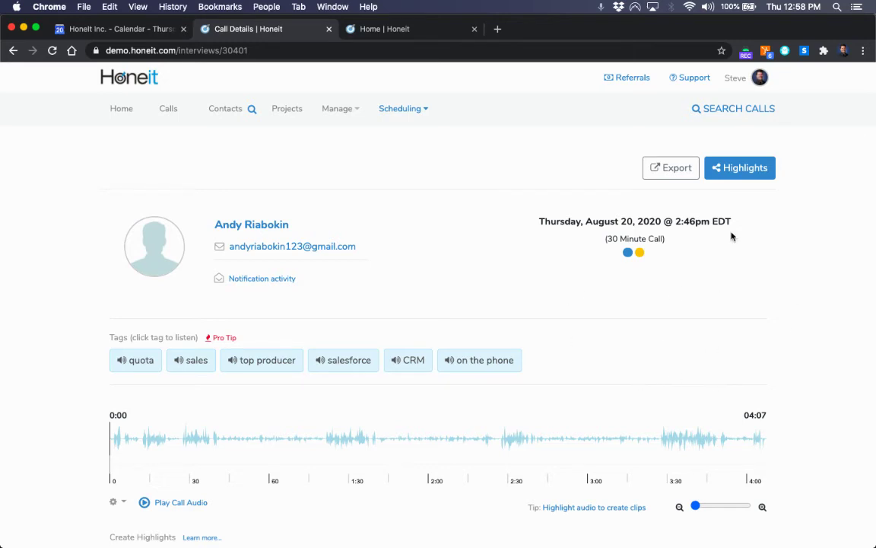
left_click(733, 167)
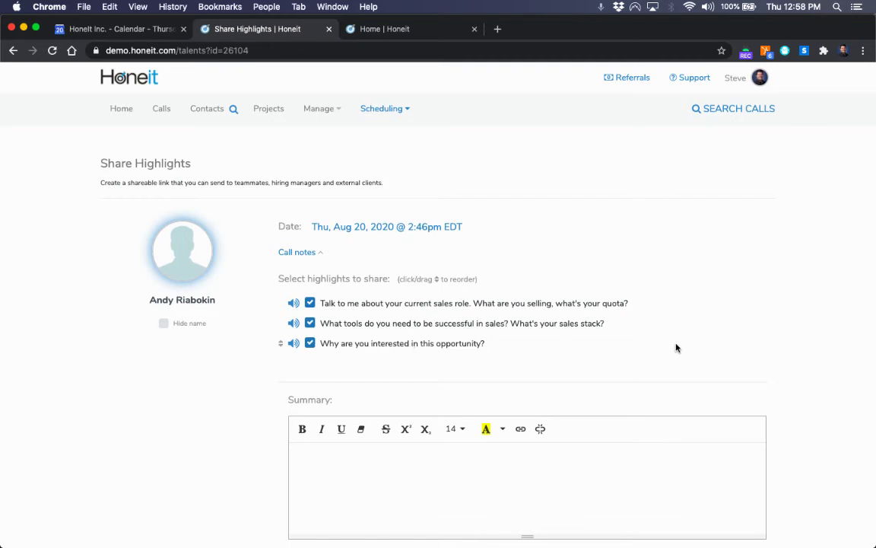
Step: Enter a highlights summary calling the candidate a top performer
scroll(675, 348, "down", 3)
left_click(560, 360)
type("Andy is a top performer!")
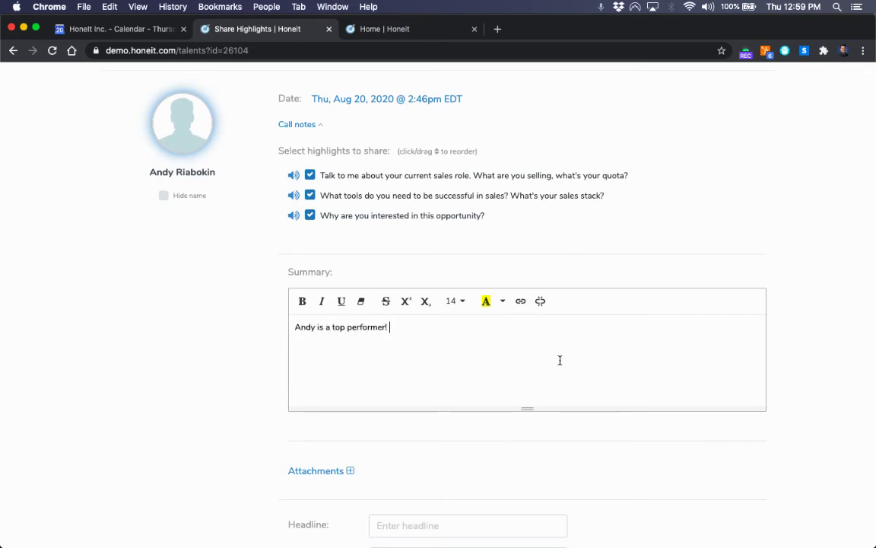
scroll(872, 380, "down", 2)
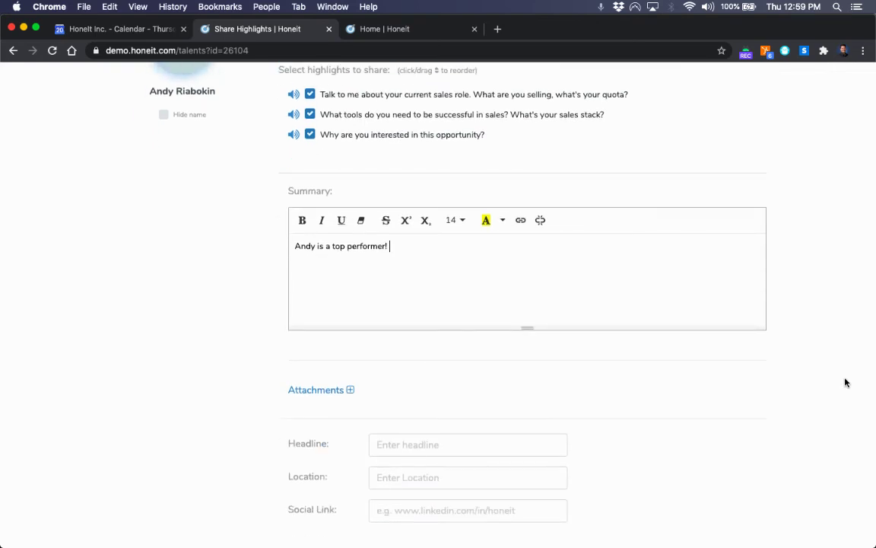
scroll(844, 382, "down", 3)
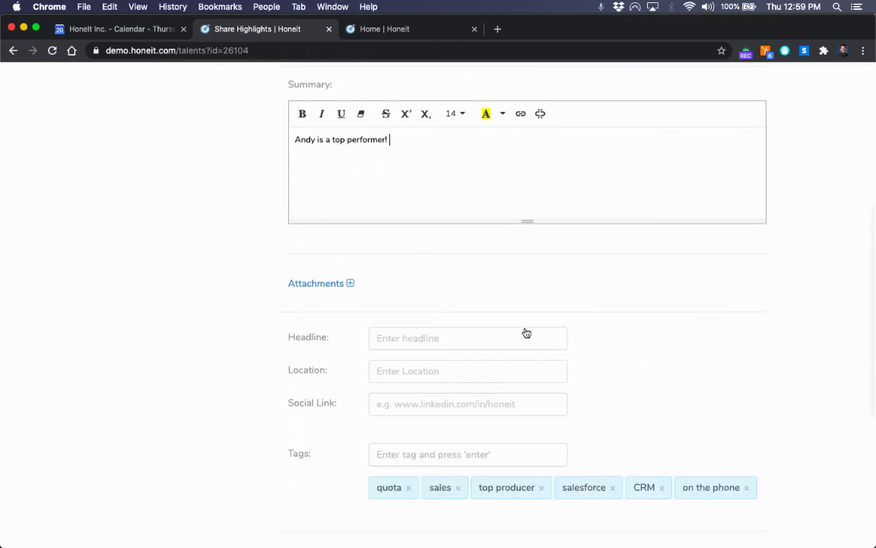
Step: Set the headline to 'Sales Leader' and the location to Los Angeles, CA
left_click(429, 338)
type("S")
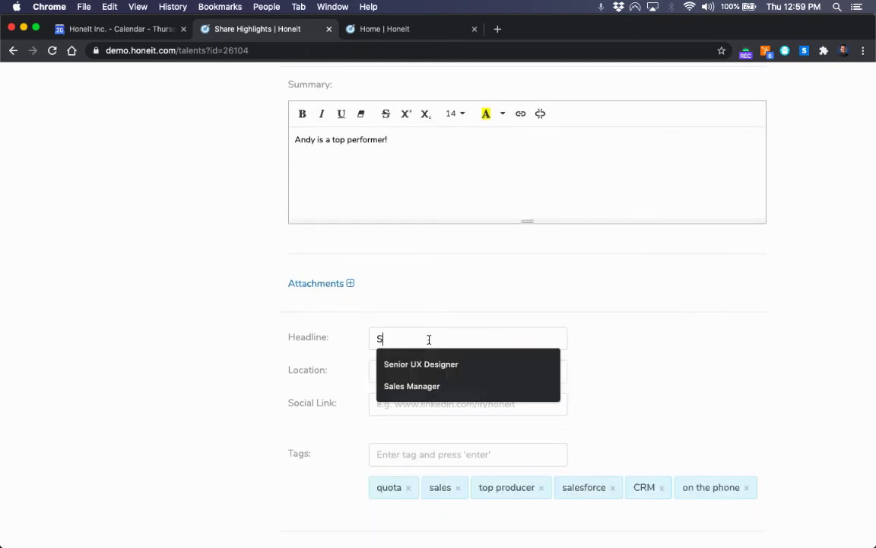
type("ales Leader")
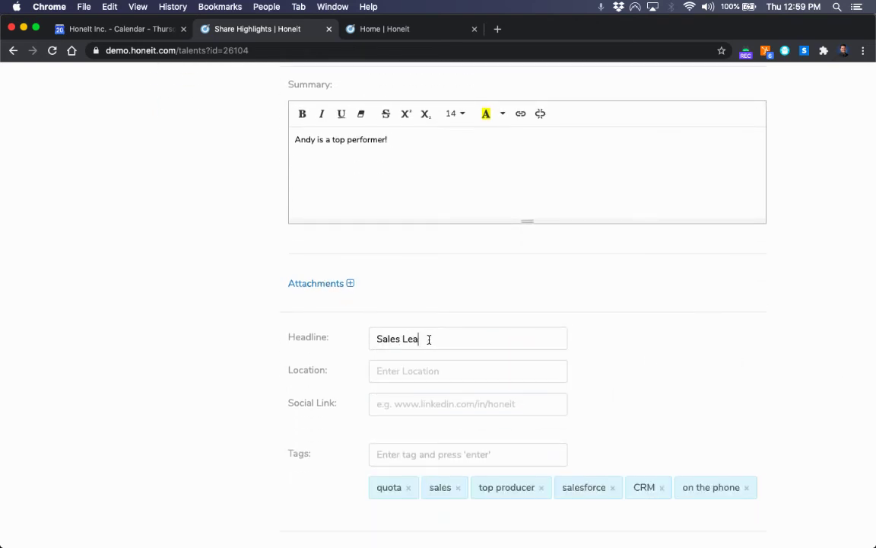
left_click(431, 372)
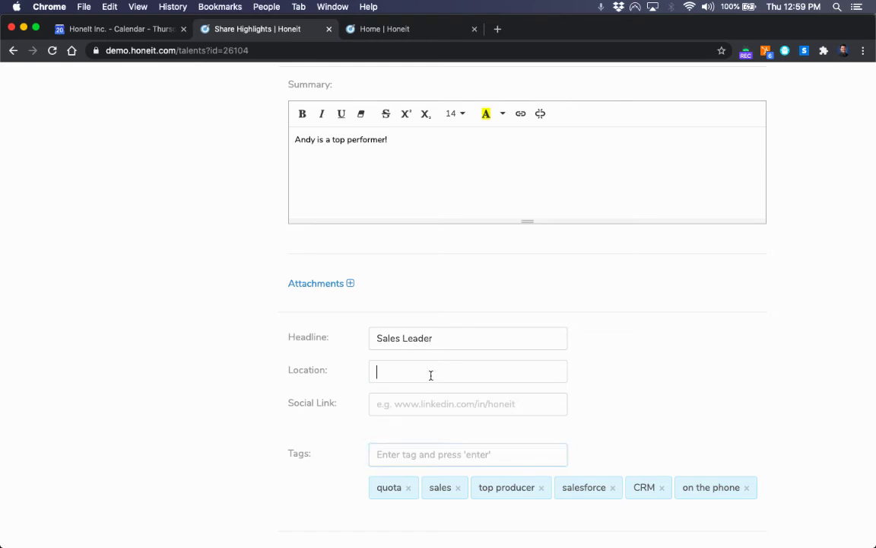
type("Los Angele")
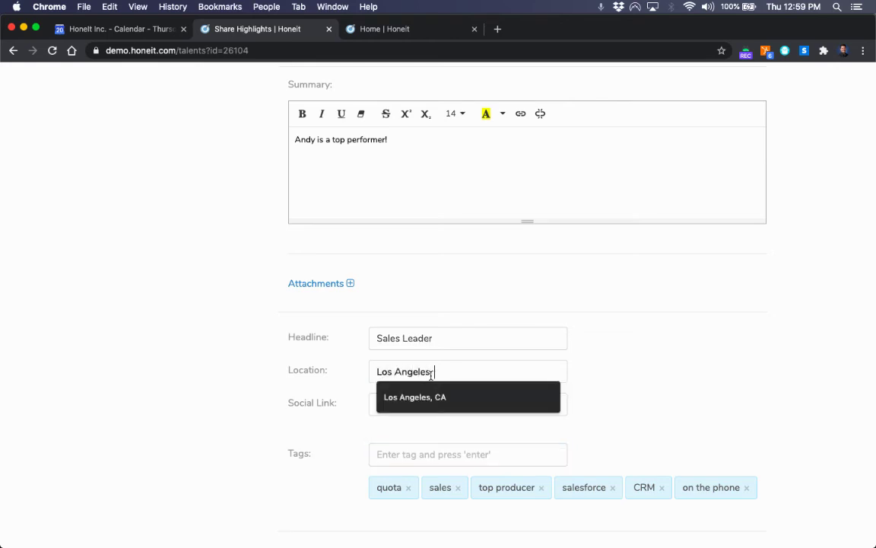
type("s")
key("Down")
key("Return")
Step: Leave the social link empty and create the share link
left_click(459, 402)
type("lin")
key("BackSpace")
key("BackSpace")
key("BackSpace")
left_click(613, 414)
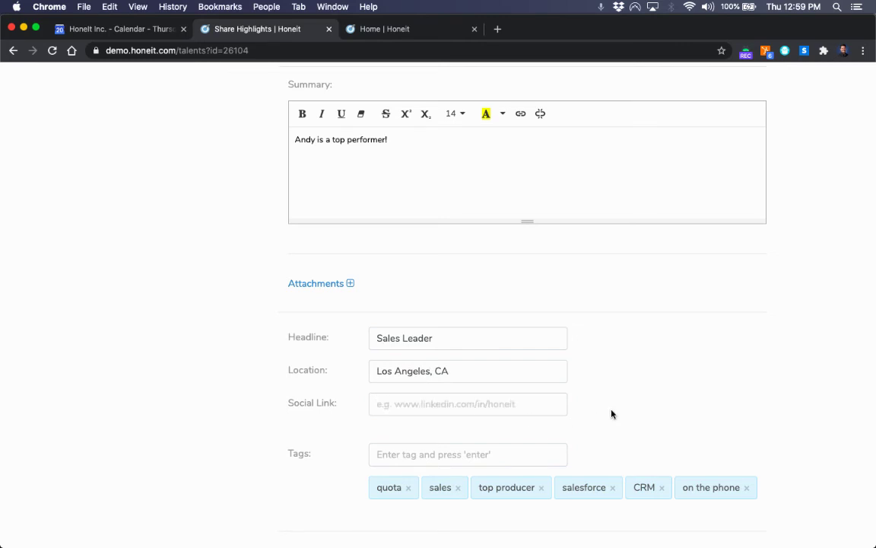
scroll(612, 414, "down", 8)
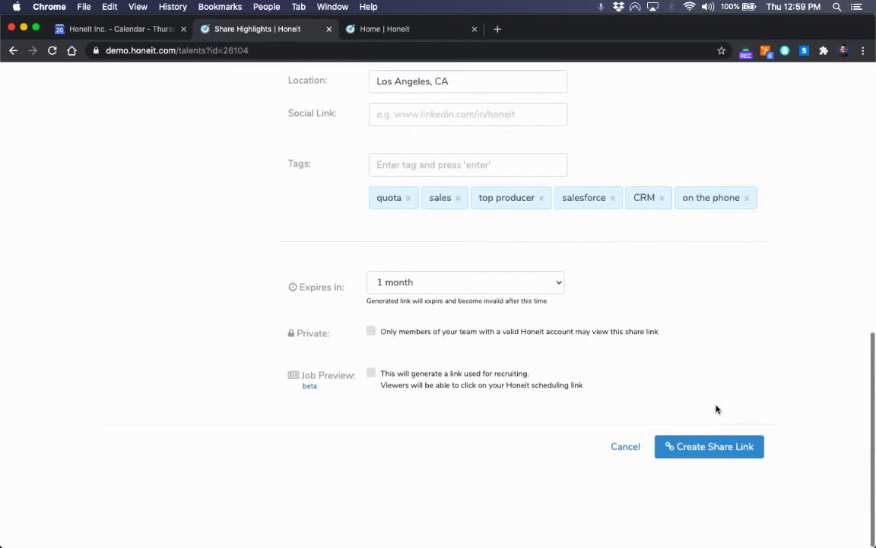
left_click(697, 451)
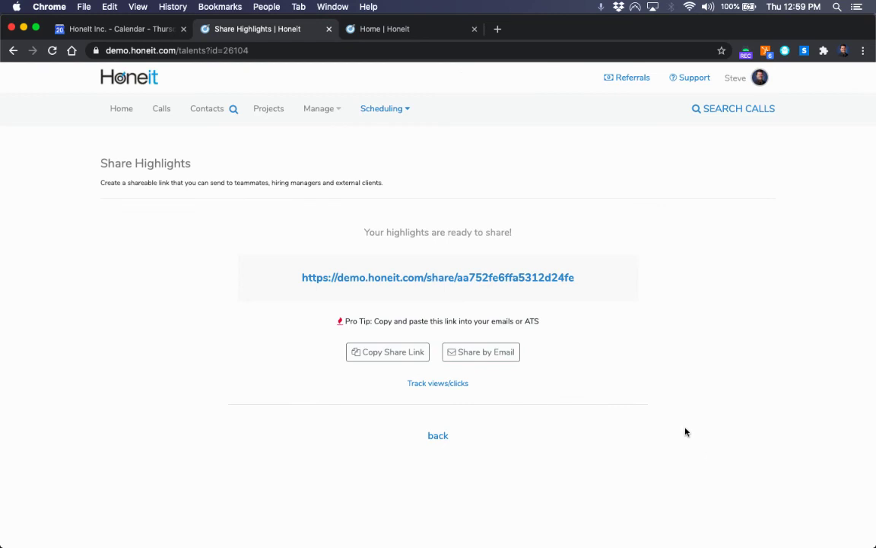
Step: Open the generated highlights share URL in a new browser tab
left_click(467, 277)
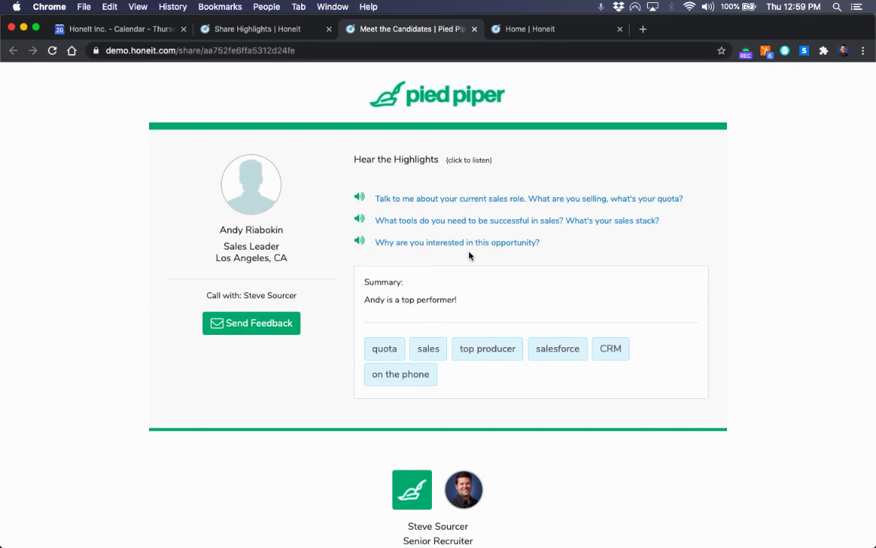
Step: Play and stop the first highlight clip, then bring up the Send Feedback form
left_click(359, 198)
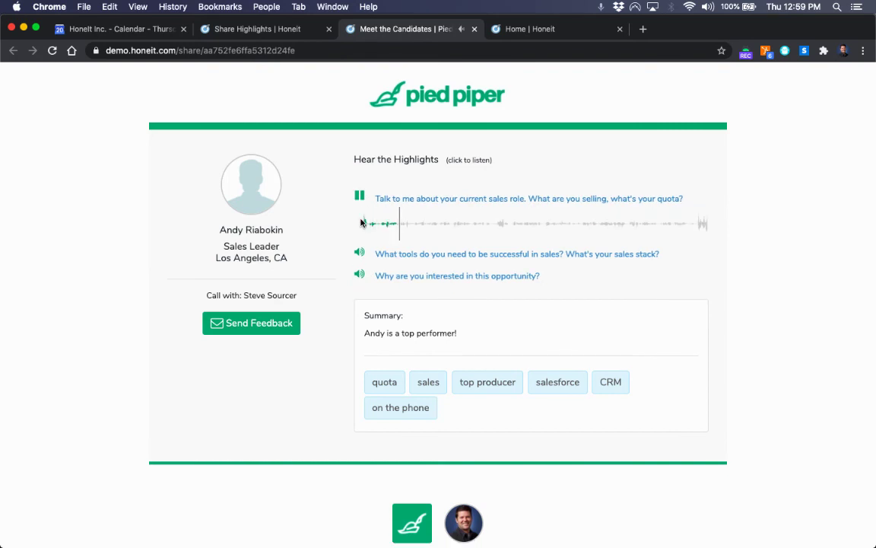
key("XF86AudioRaiseVolume")
key("XF86AudioRaiseVolume")
key("XF86AudioRaiseVolume")
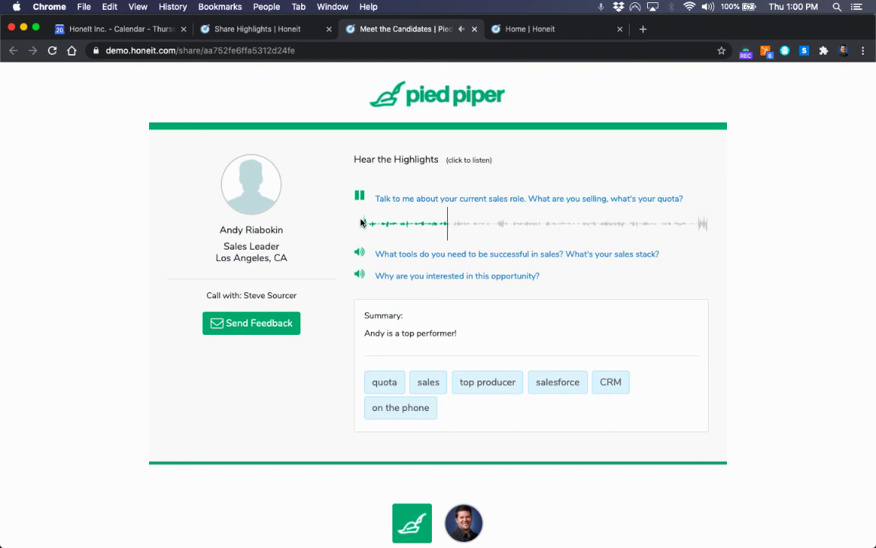
left_click(361, 198)
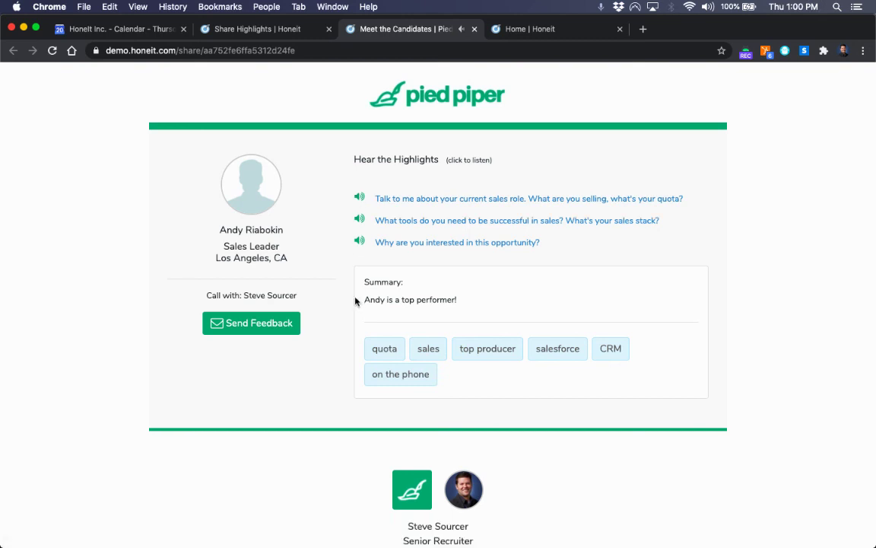
left_click(254, 320)
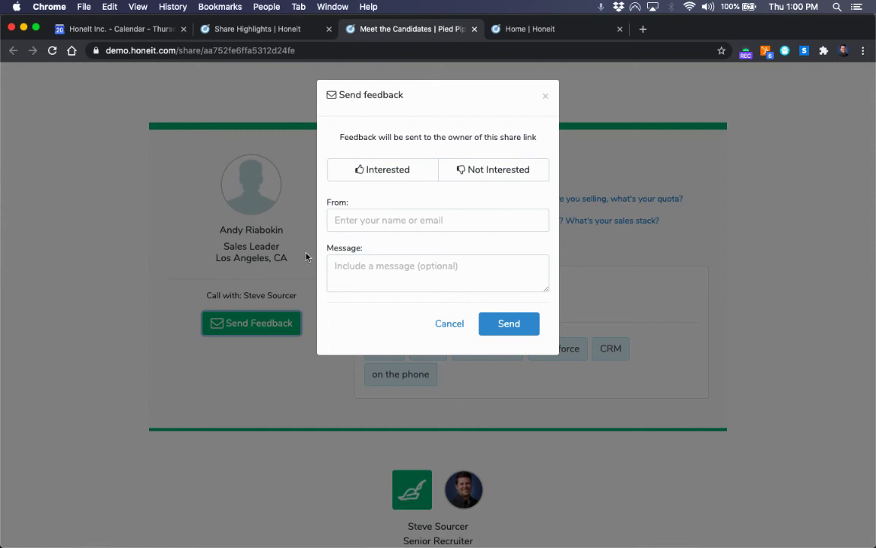
Step: Send Interested feedback from the sender's e-mail, asking to bring the candidate on site
left_click(387, 169)
left_click(385, 216)
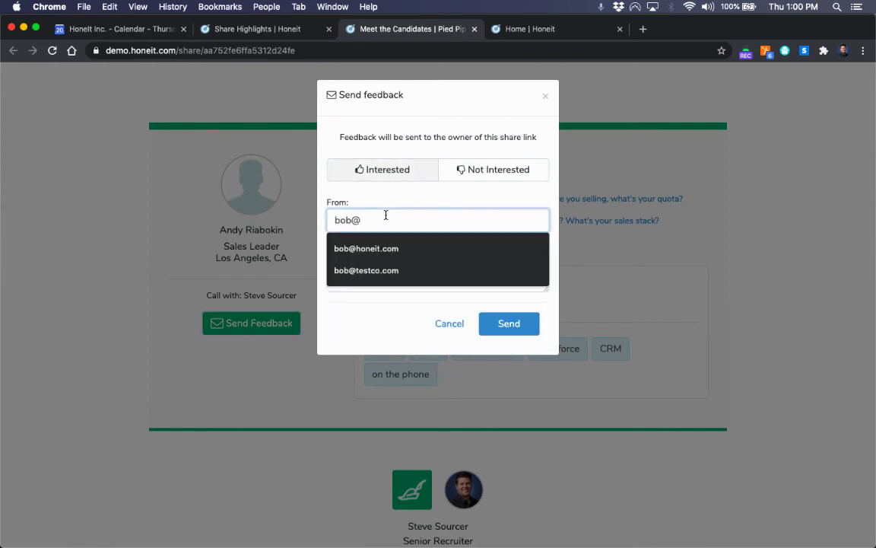
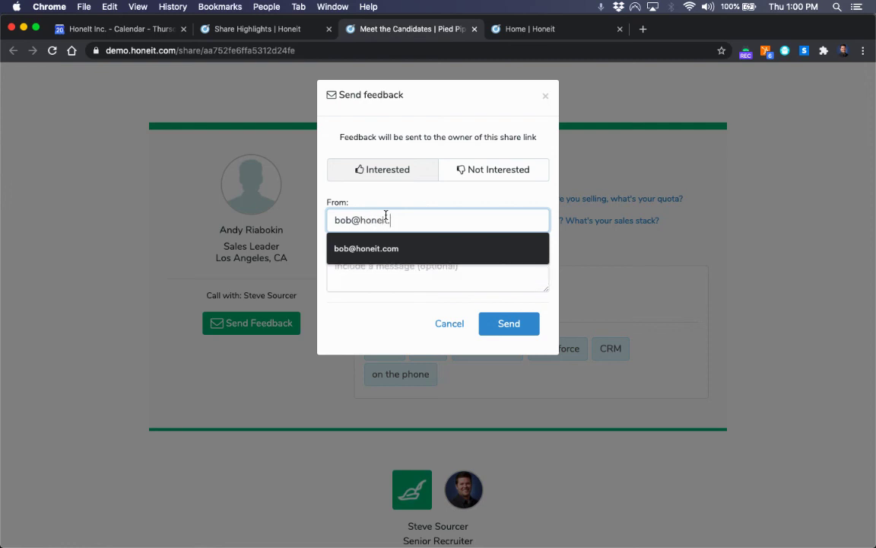
key("Tab")
type("Let's get ")
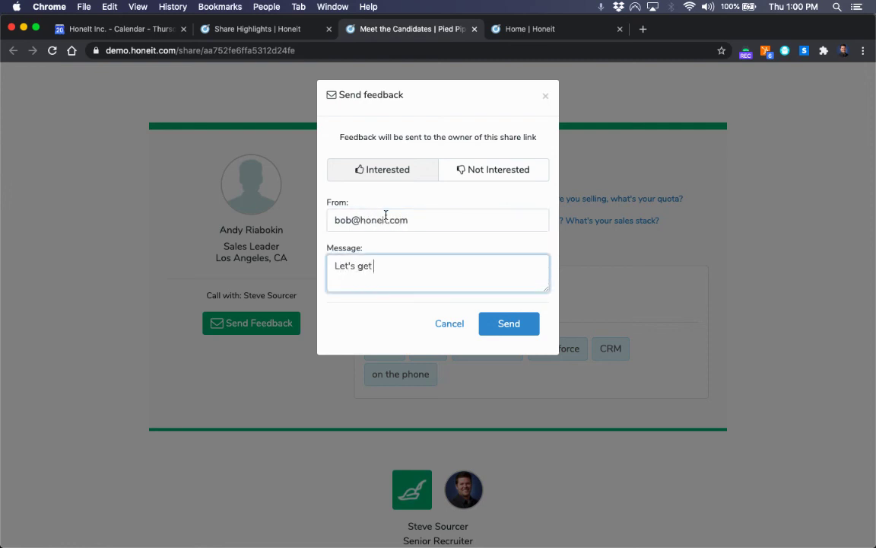
type("andy on site!")
left_click(500, 324)
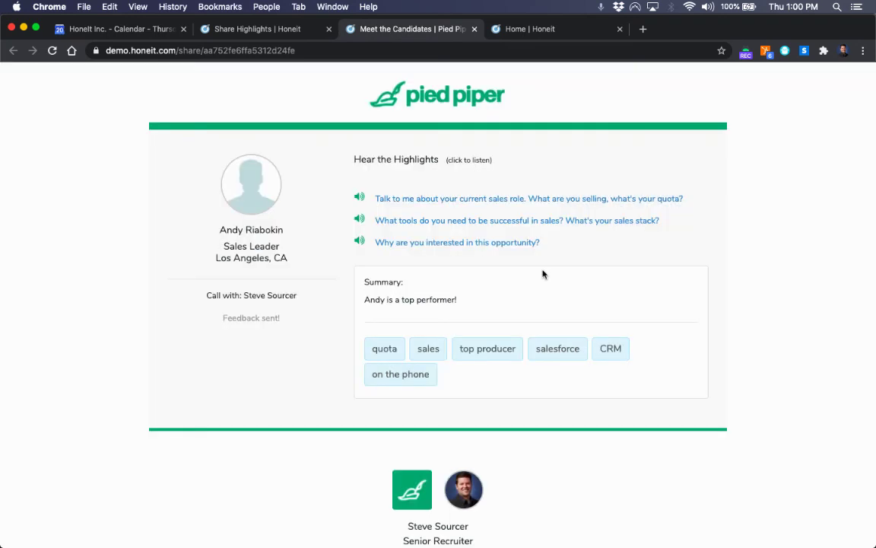